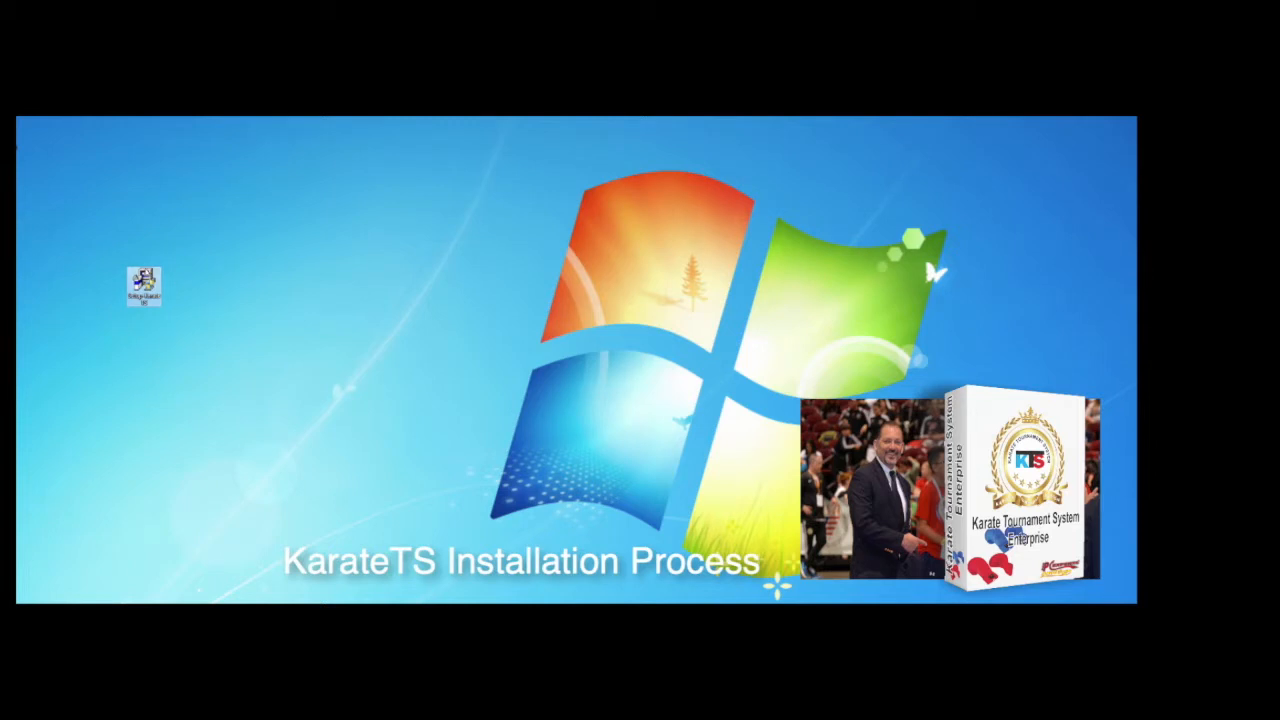
Move the KarateTS setup icon slightly further onto the desktop
drag(148, 280, 289, 232)
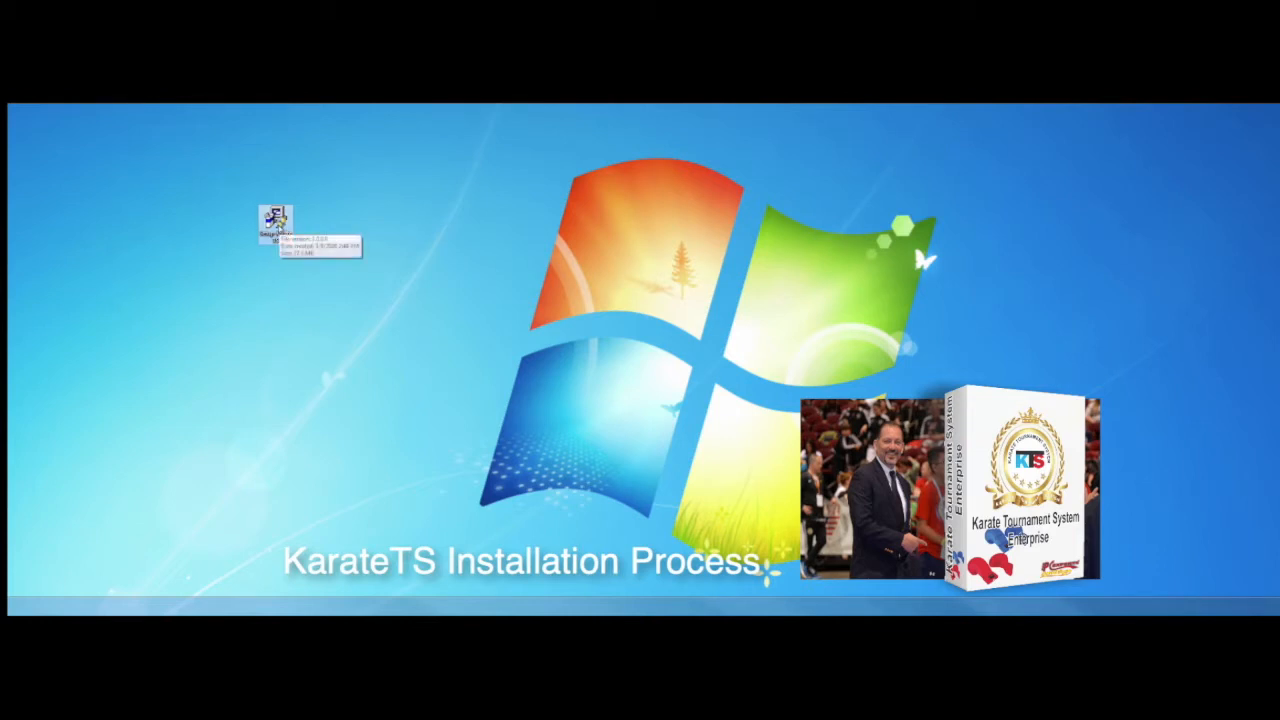
Launch the KarateTS installer and go past the Welcome page to the registration form
double_click(279, 228)
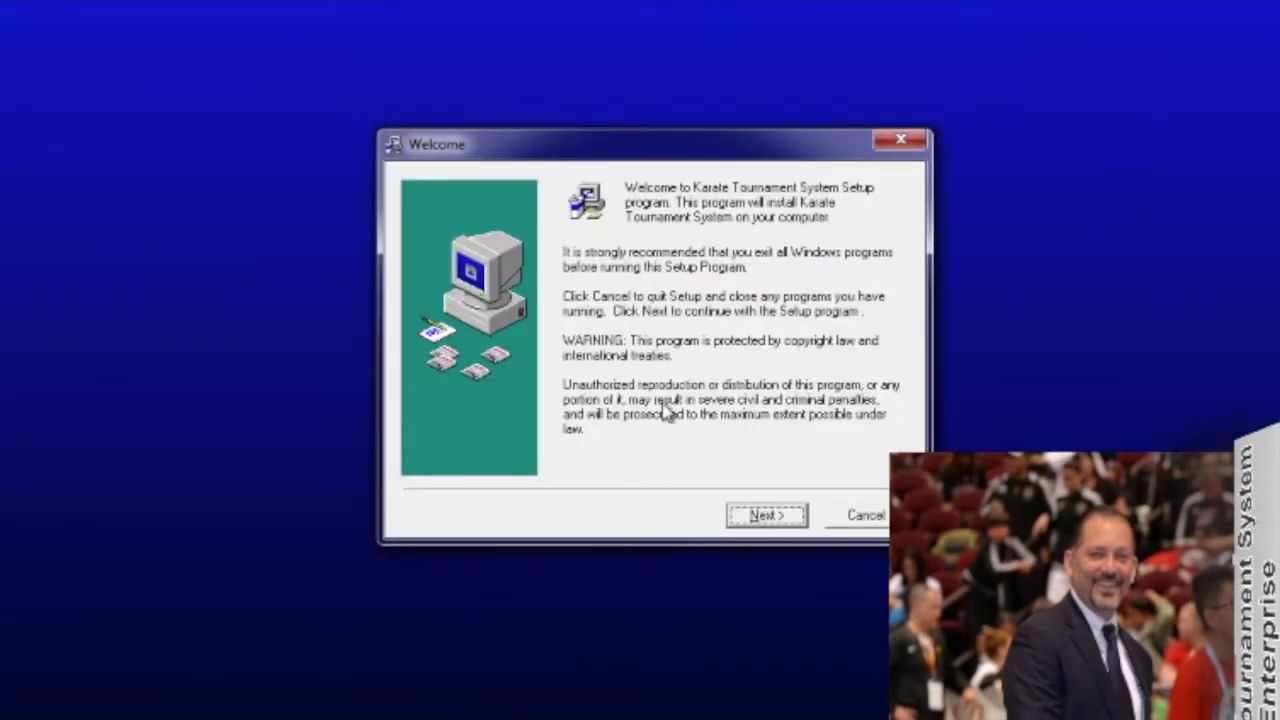
click(764, 517)
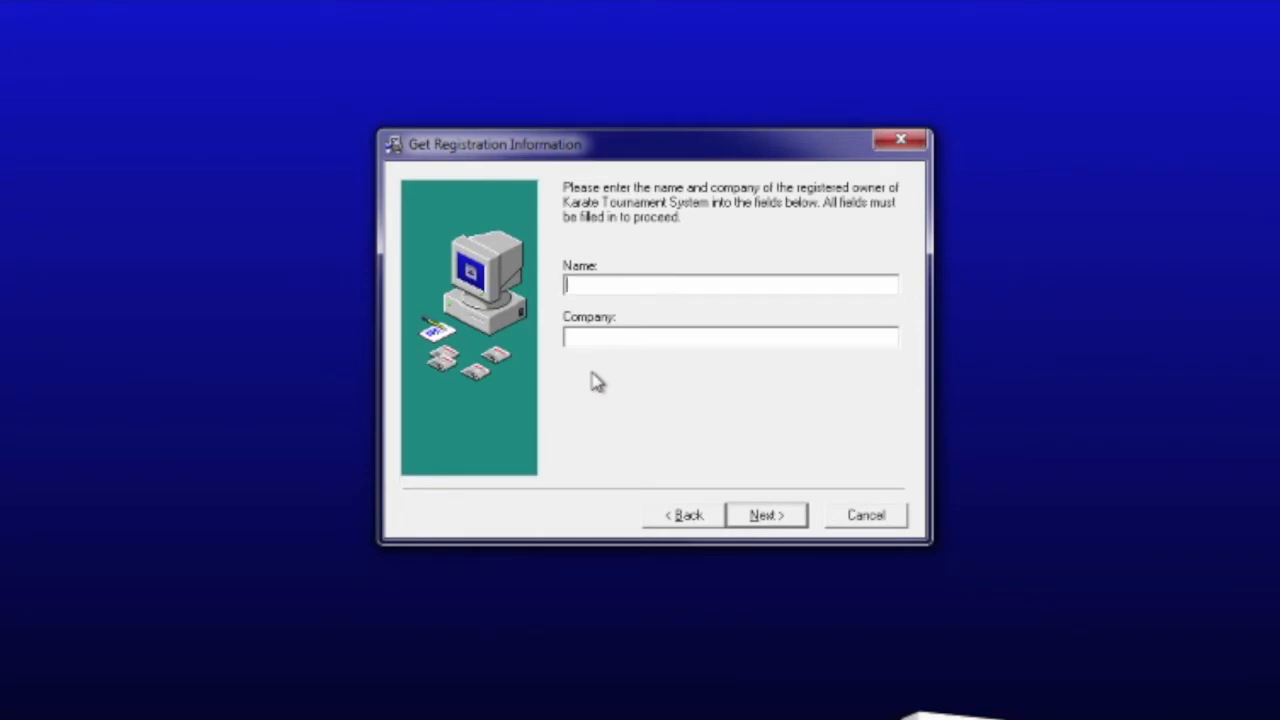
Enter KTS as both Name and Company, then continue to Choose Destination Location
text(K)
text(TS)
click(566, 337)
text(KST)
key(BackSpace)
key(BackSpace)
text(TS)
click(765, 520)
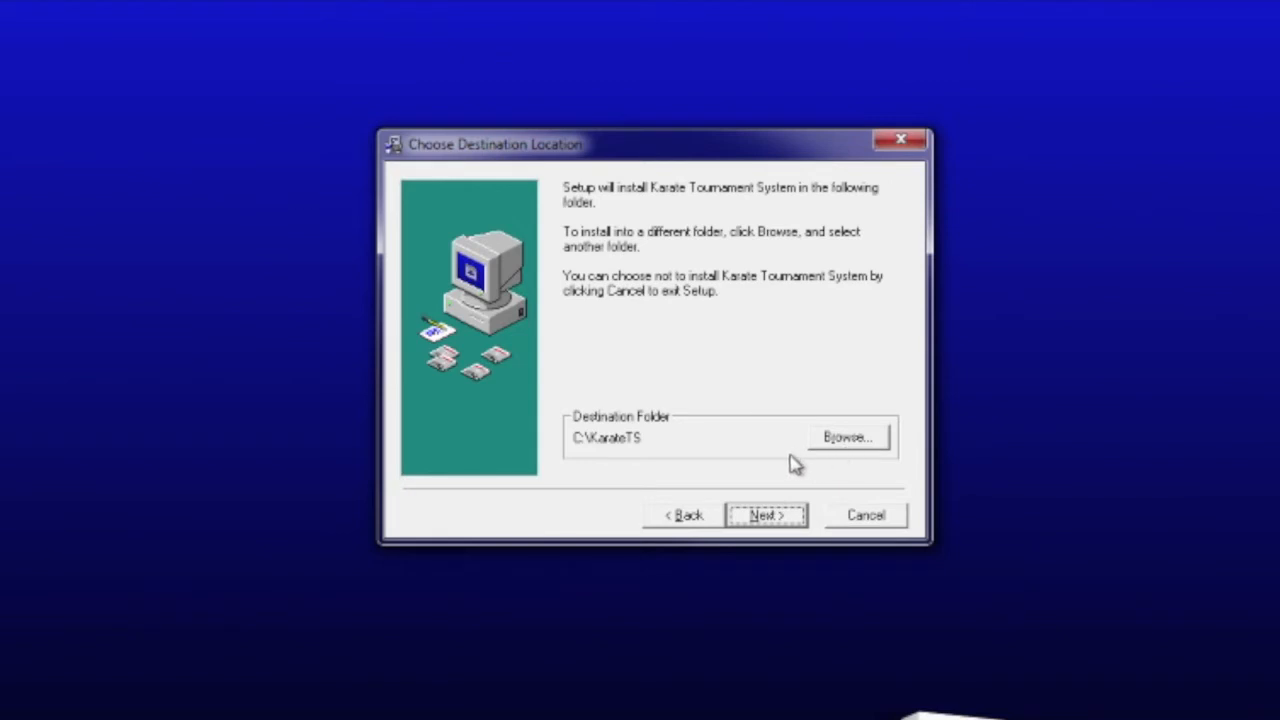
Keep C:\KarateTS as install folder and backups in C:\KarateTS\BACKUP
click(766, 516)
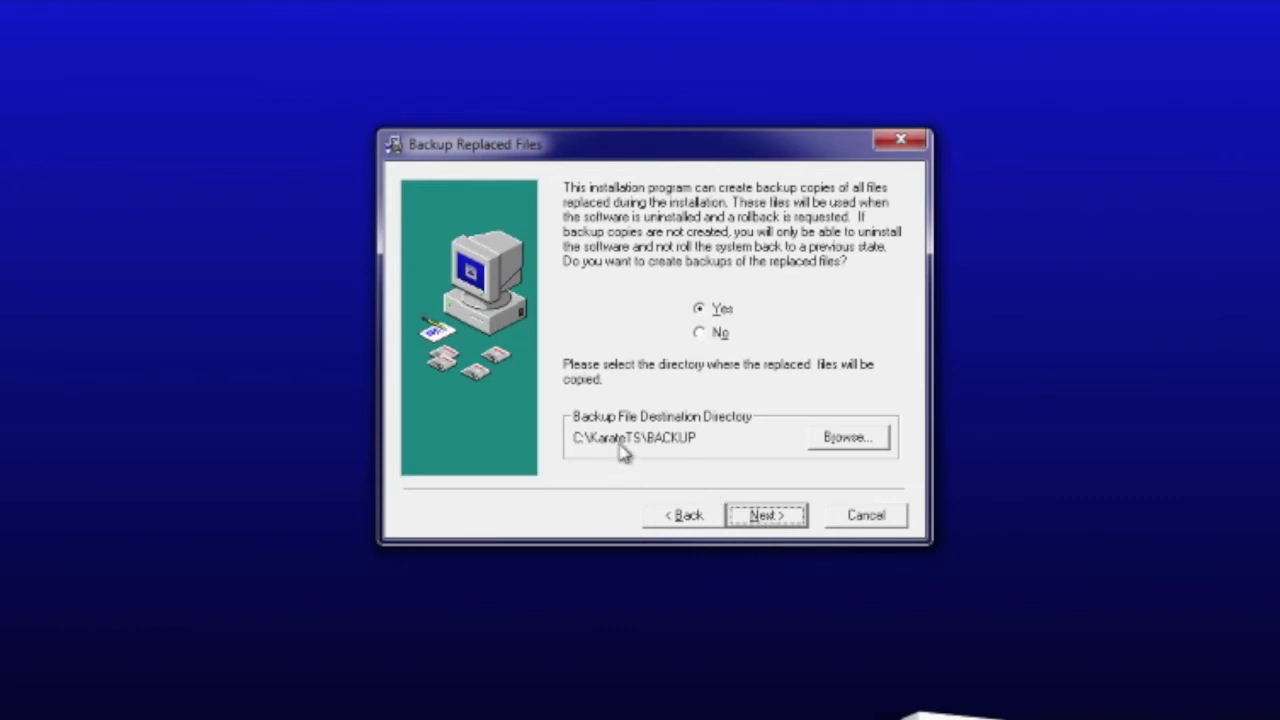
click(766, 516)
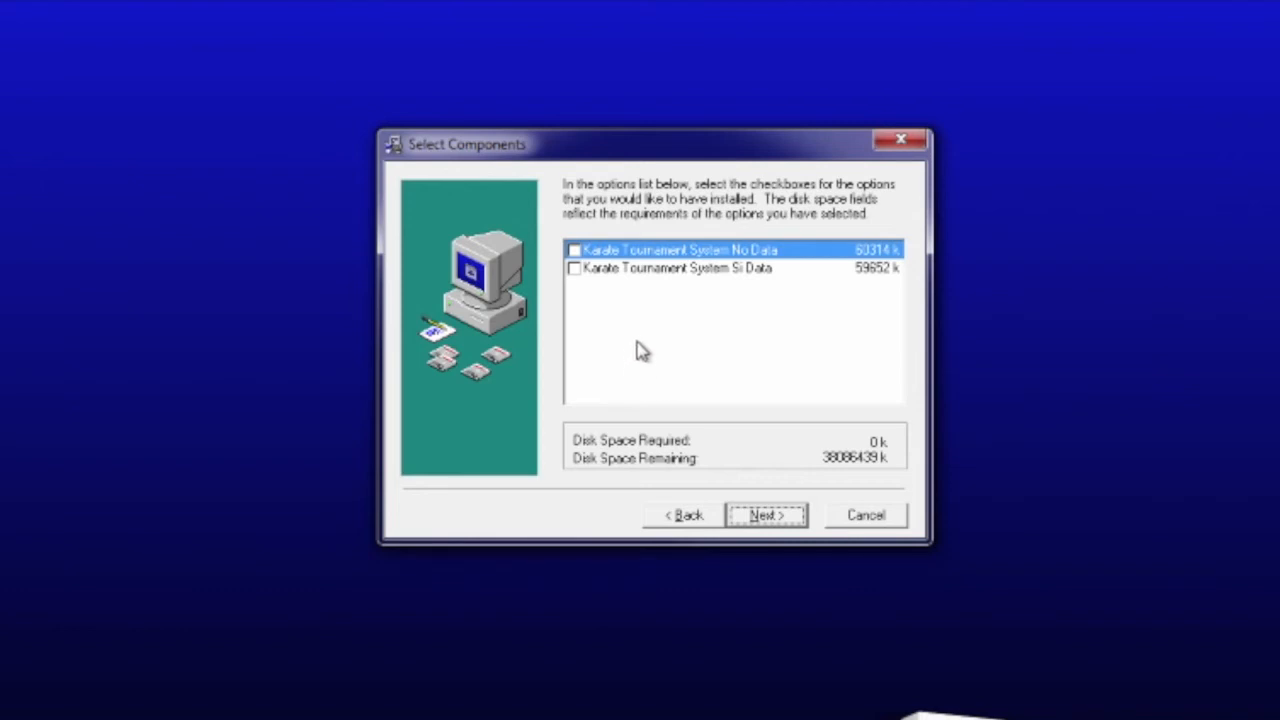
Install the No Data component under the Karate Tournament System App program group
click(575, 251)
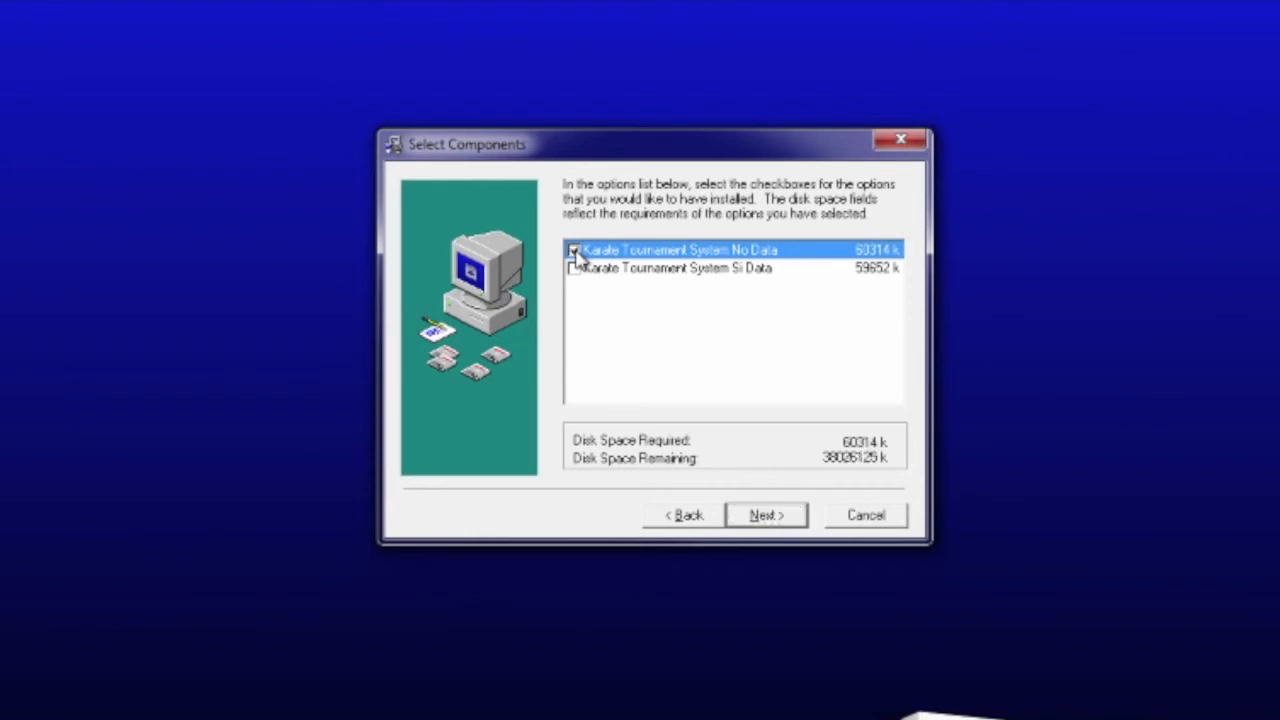
click(763, 520)
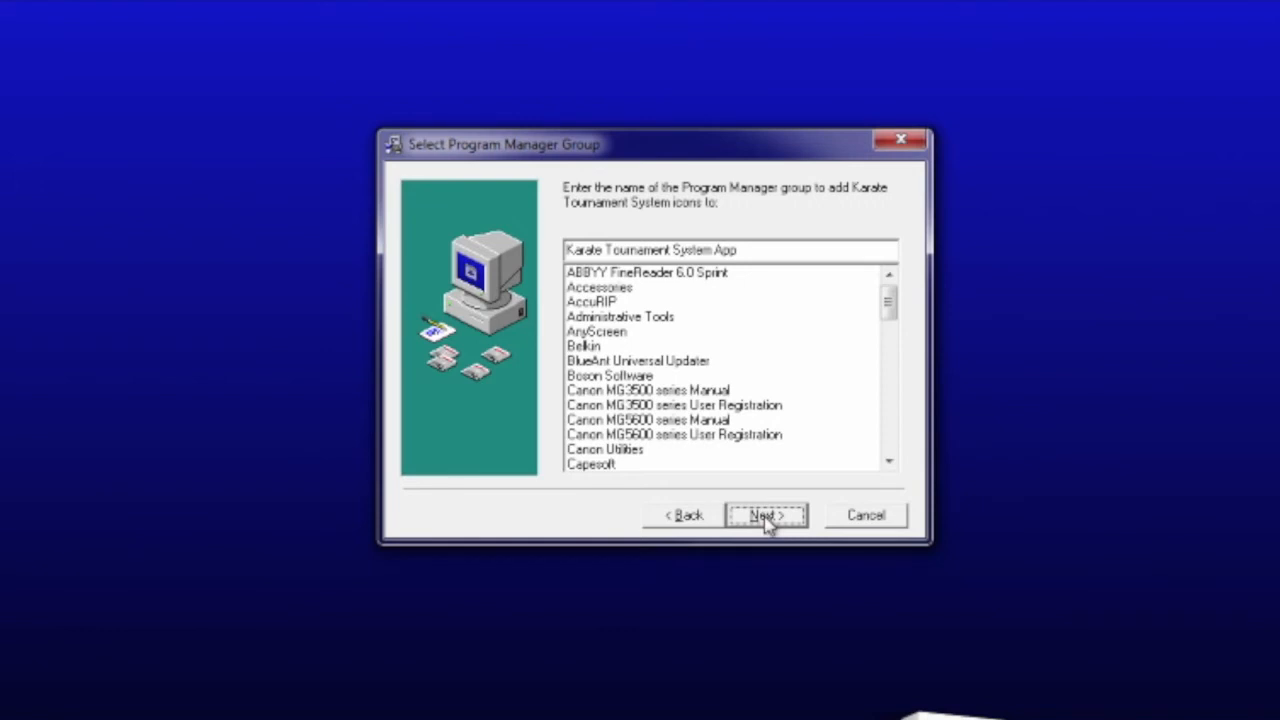
click(766, 522)
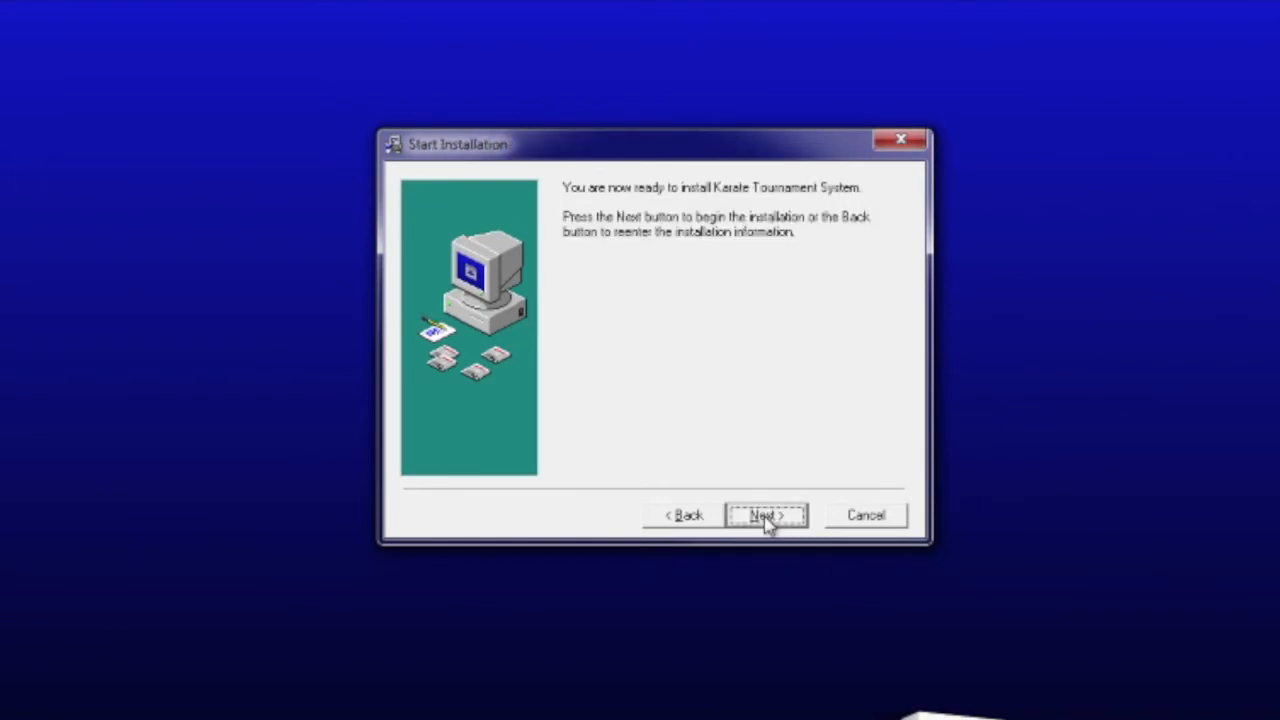
click(766, 516)
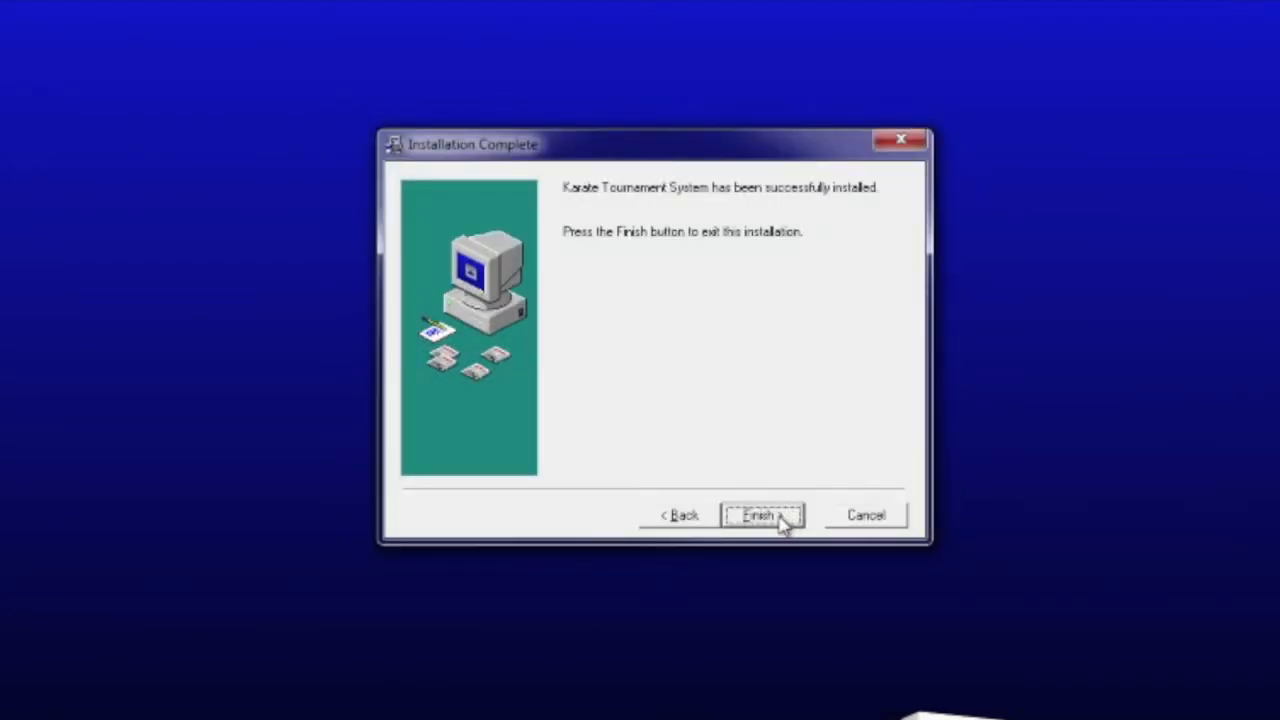
Finish the installer and cancel the Program Compatibility Assistant warning
click(783, 520)
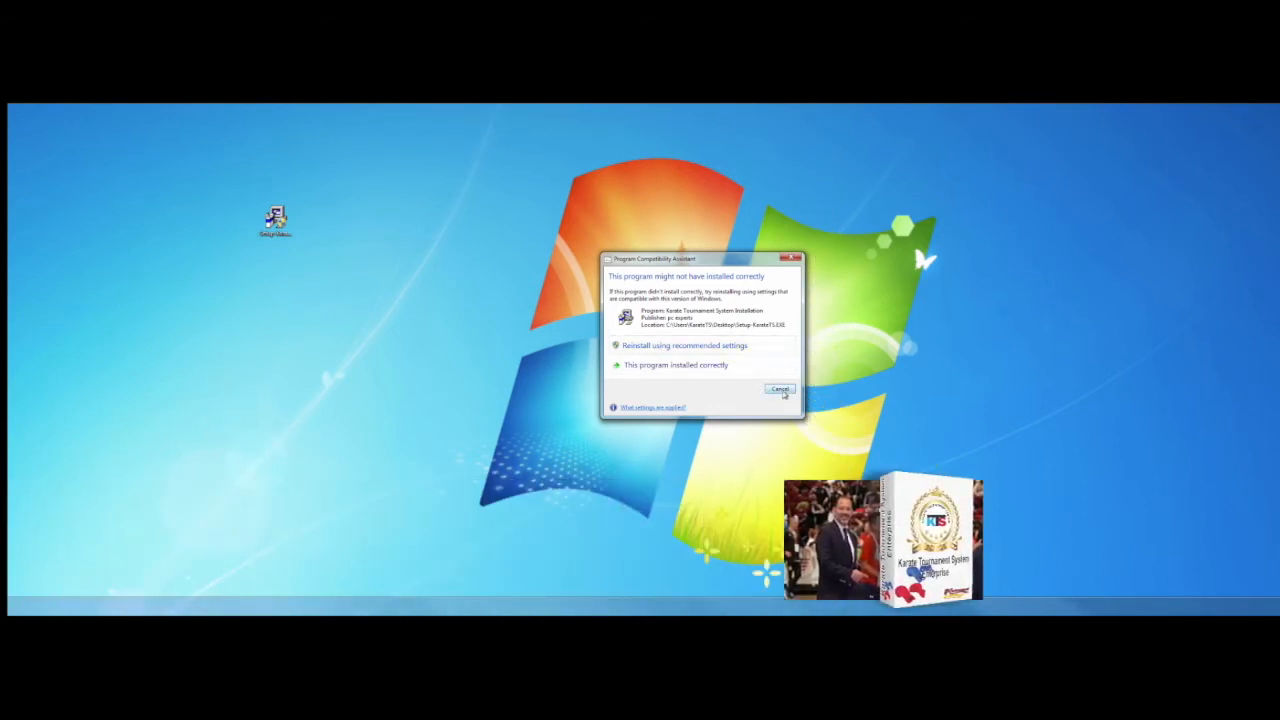
click(781, 390)
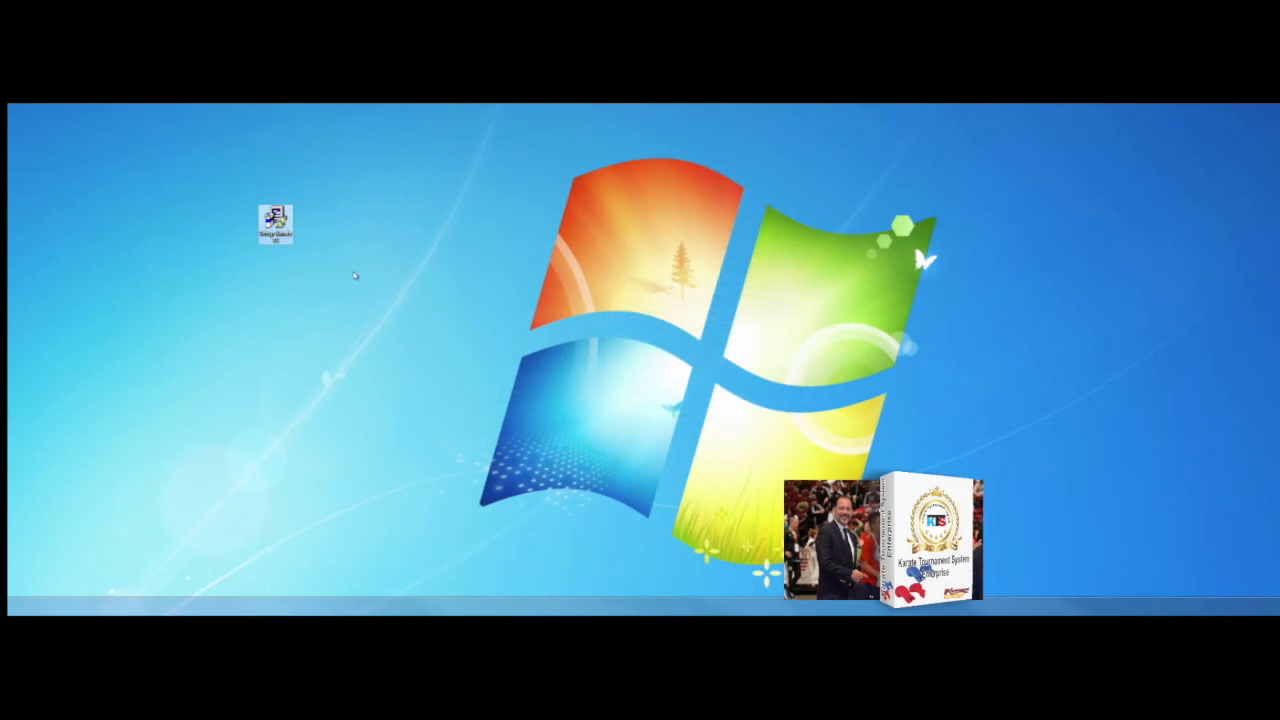
Start Karate Tournament System from its desktop shortcut and place the login window at upper centre
drag(276, 224, 311, 224)
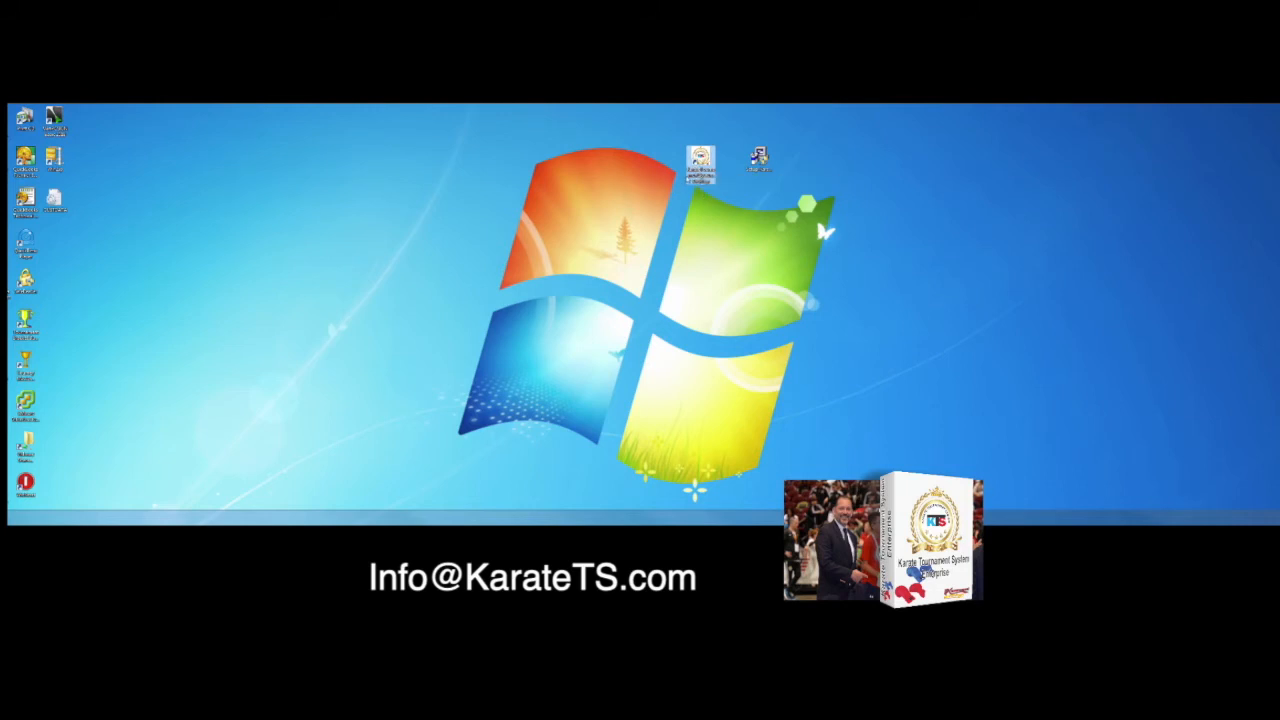
double_click(700, 158)
drag(180, 183, 613, 149)
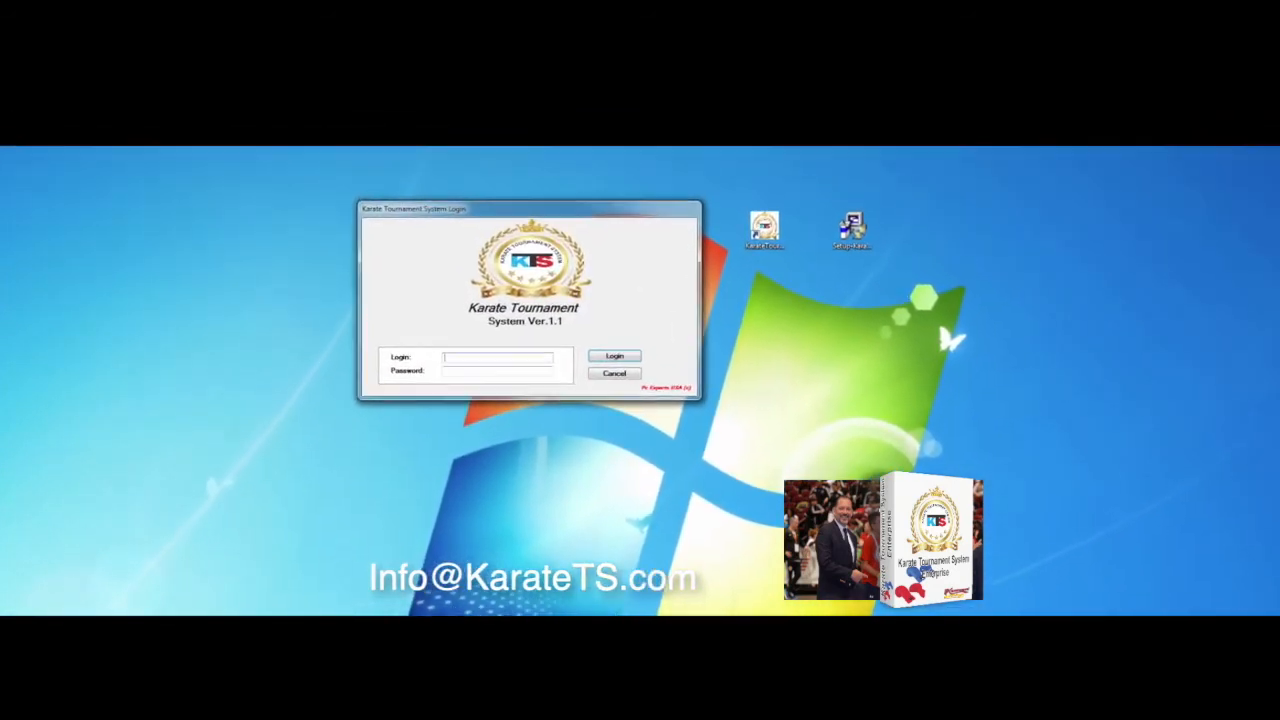
Log in with the admin account and its password
text(admin)
key(Tab)
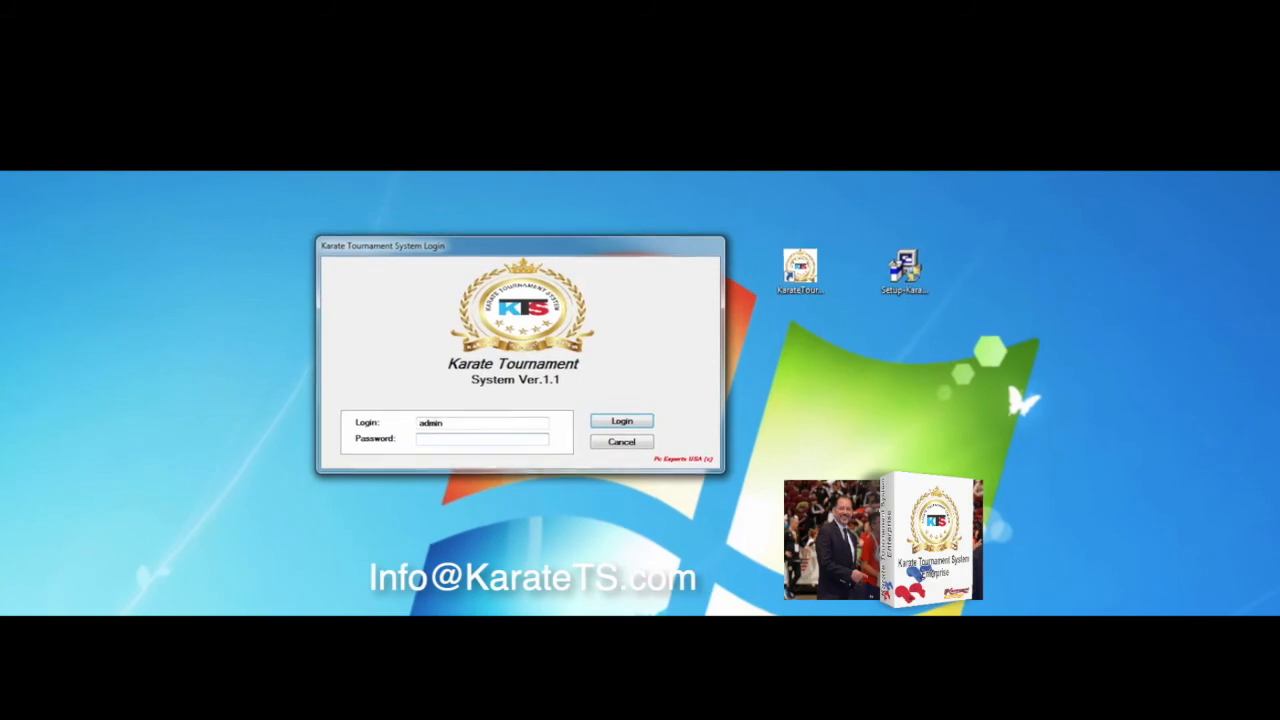
text(•••••)
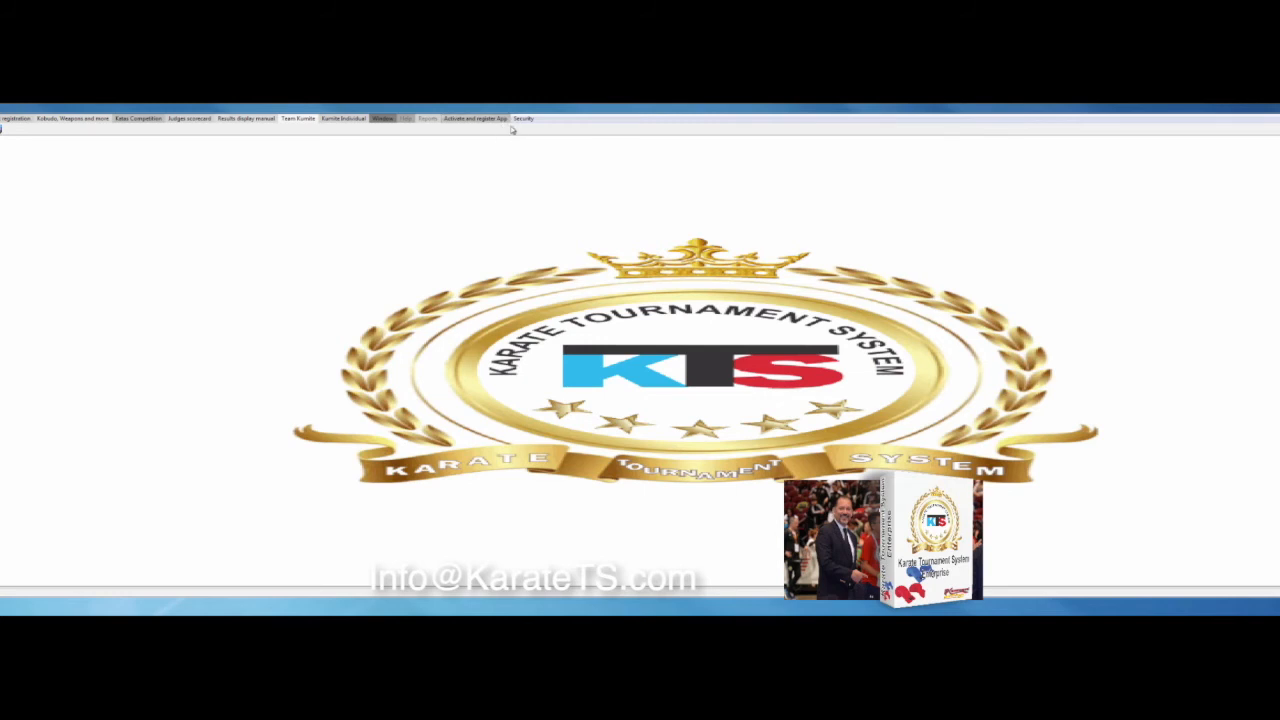
Open the Register window from the Activate and register App menu
click(520, 119)
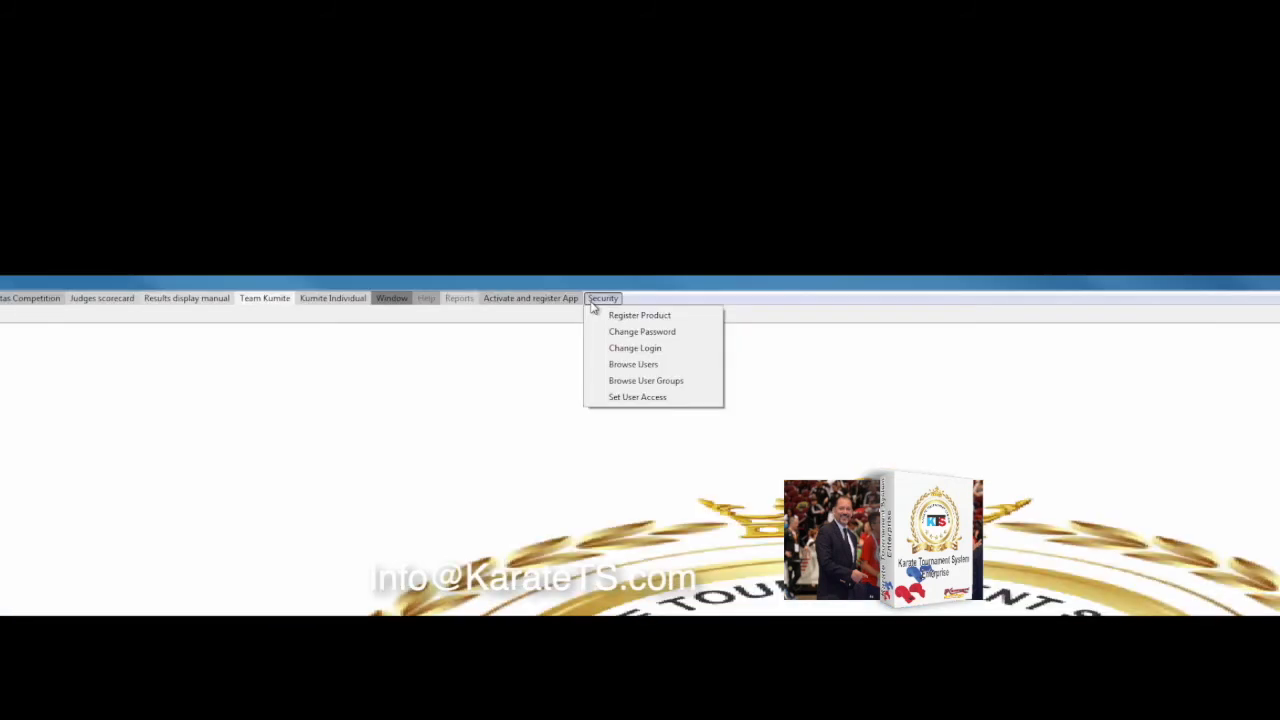
mouse_move(555, 298)
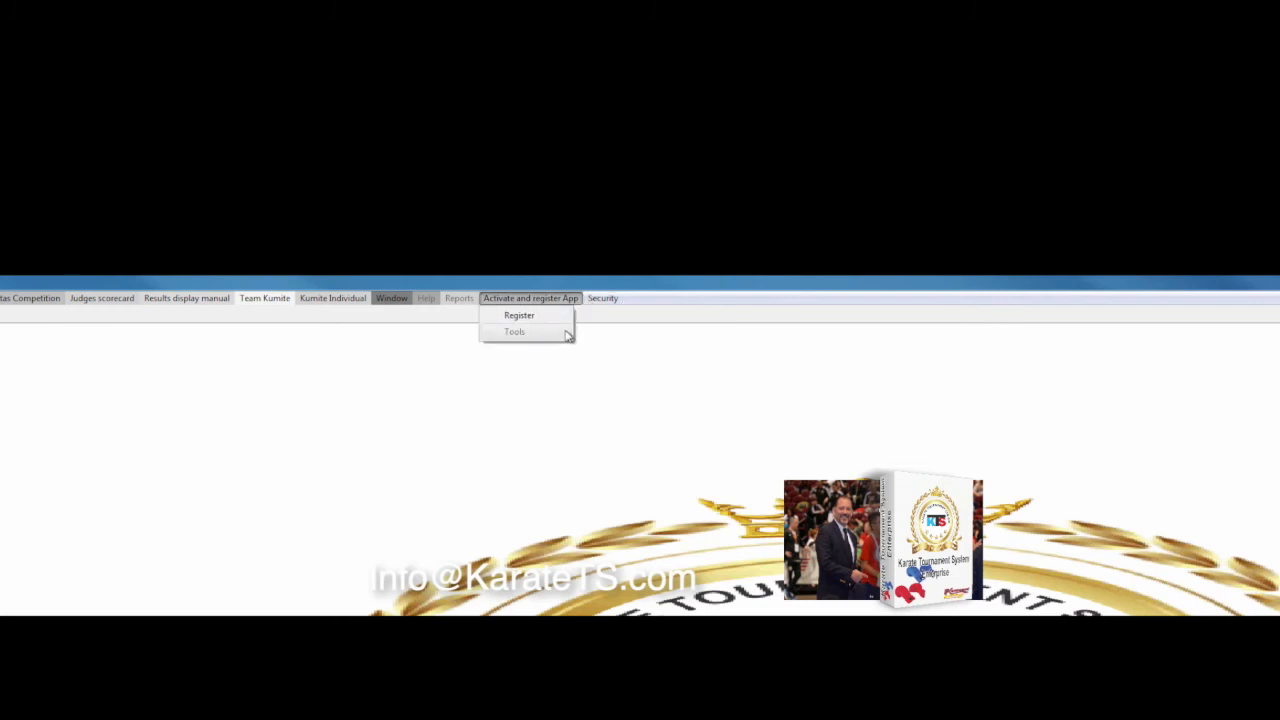
click(698, 427)
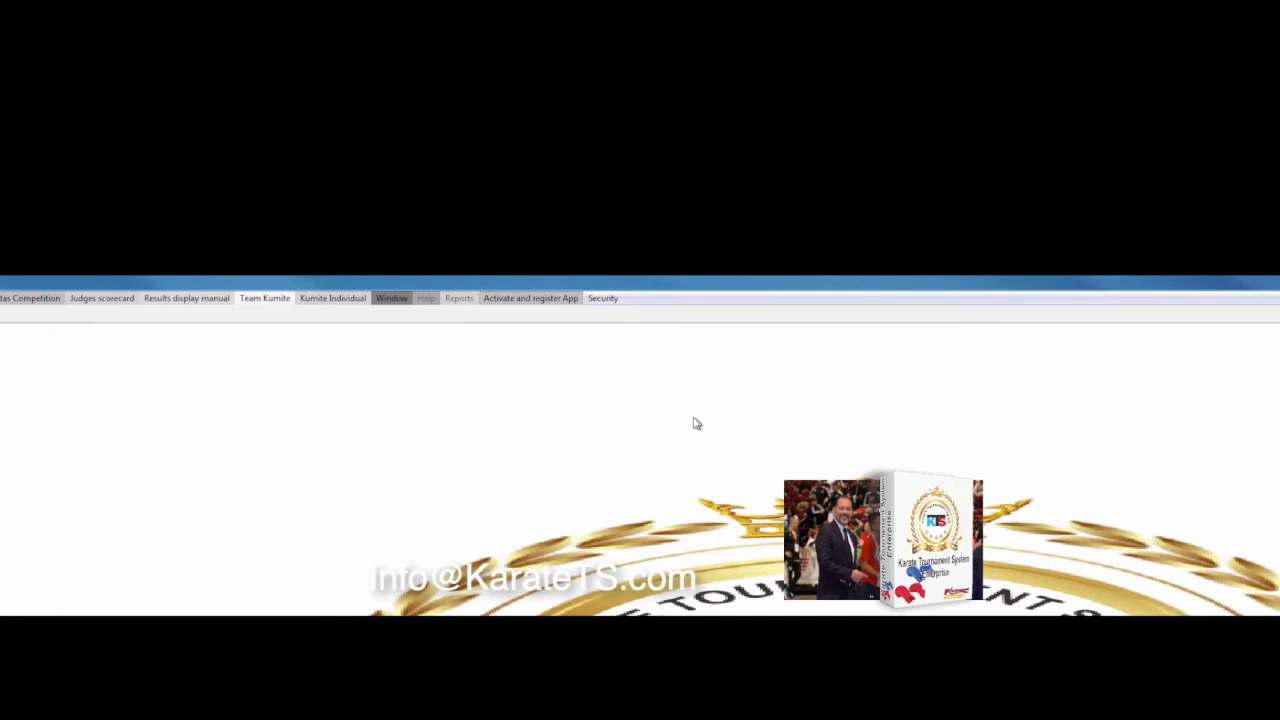
click(570, 300)
click(548, 318)
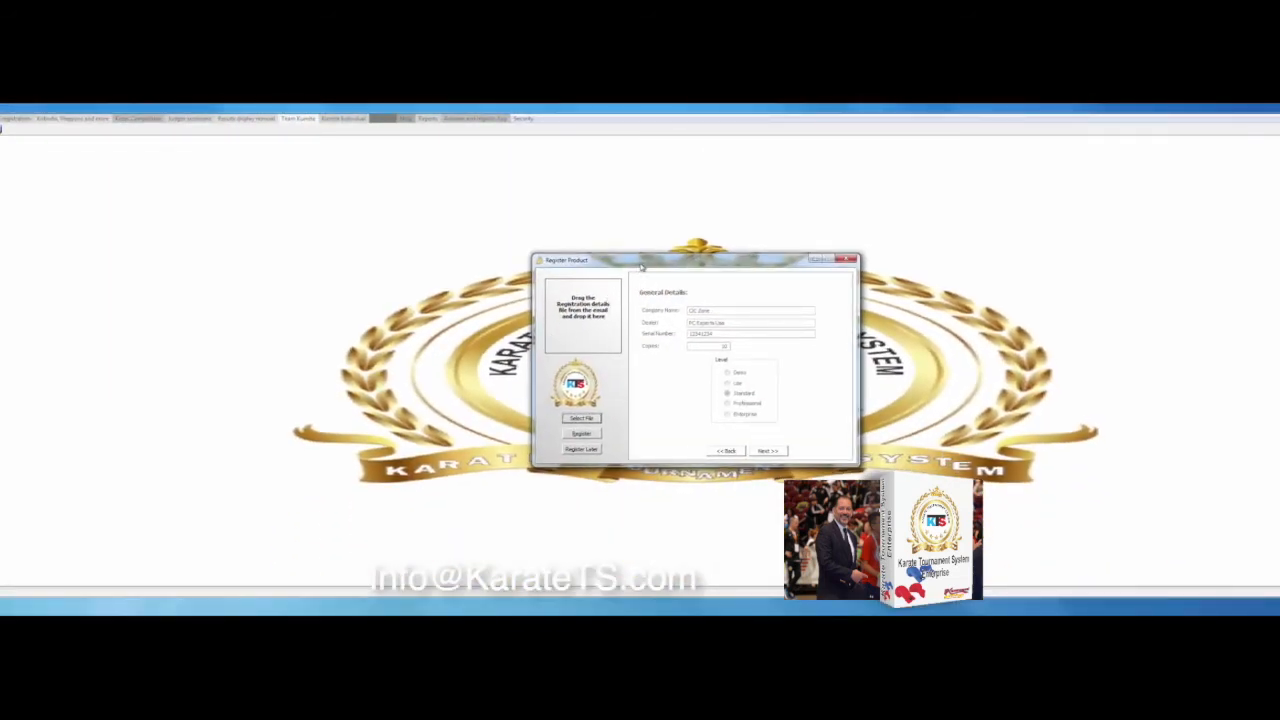
Drag the Register Product window toward the left of the screen
drag(642, 265, 487, 242)
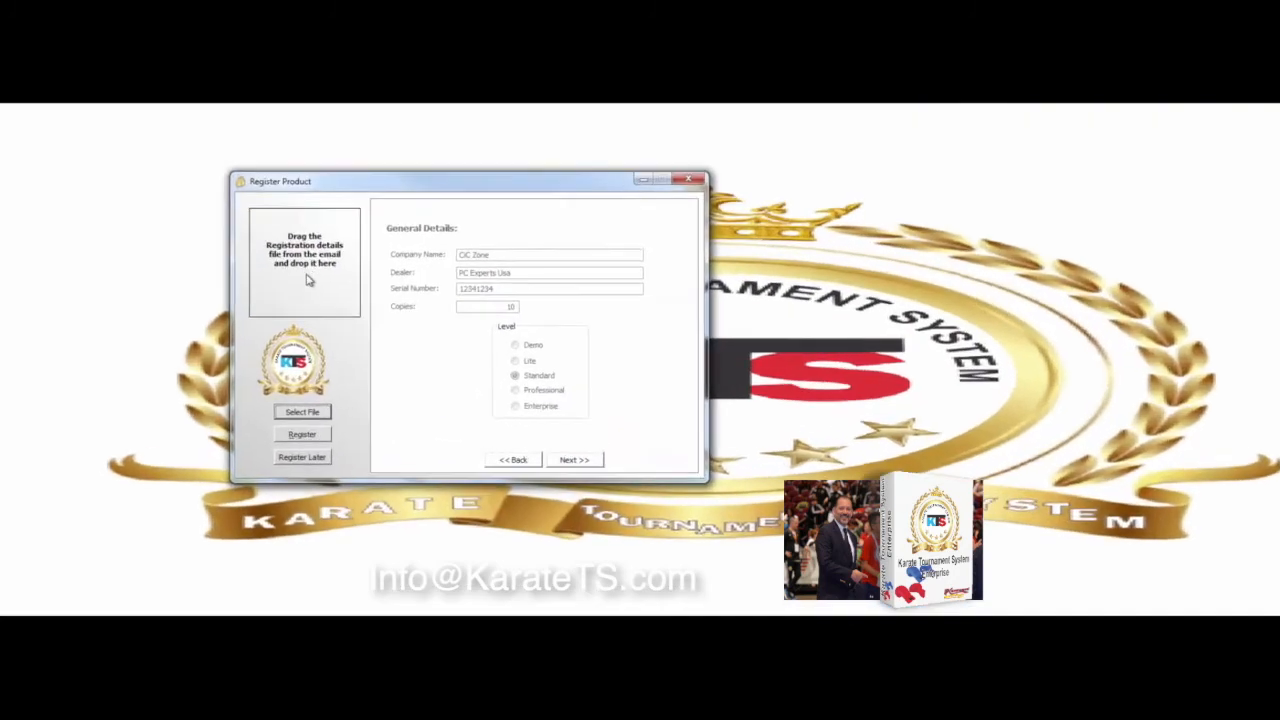
Import the XML license file from C:\KarateTS and confirm the Success message
click(292, 414)
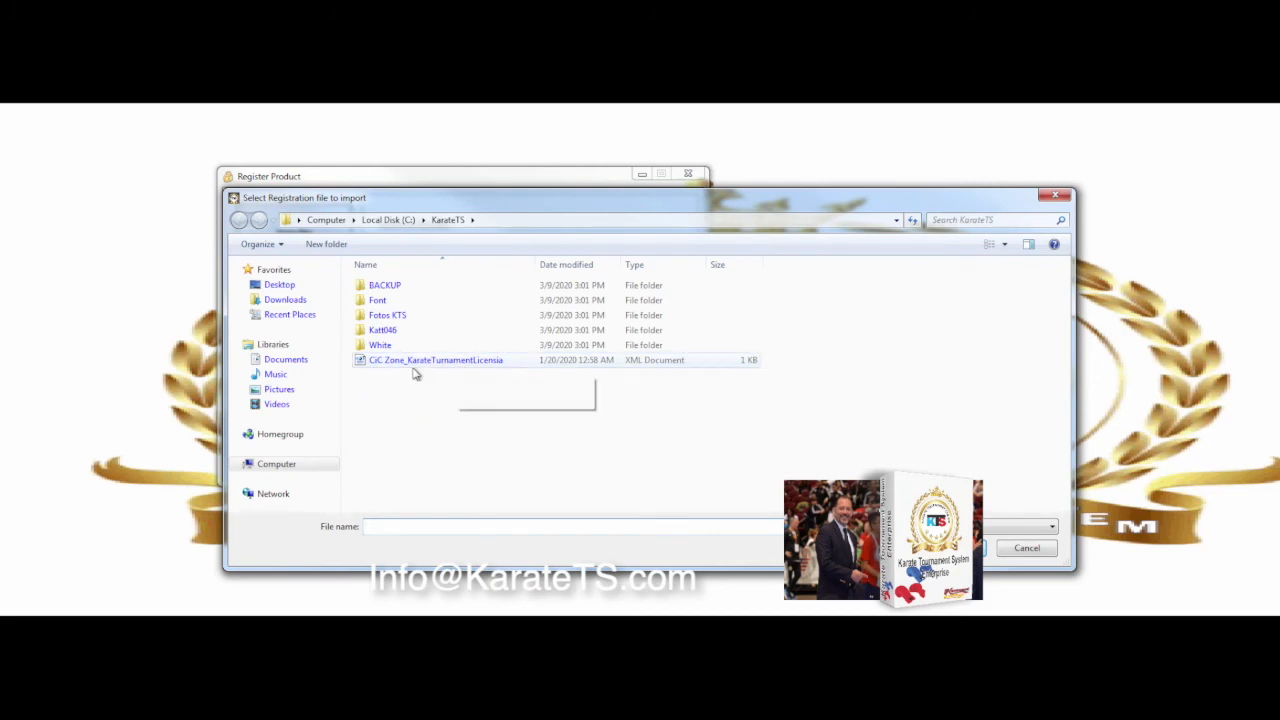
double_click(421, 366)
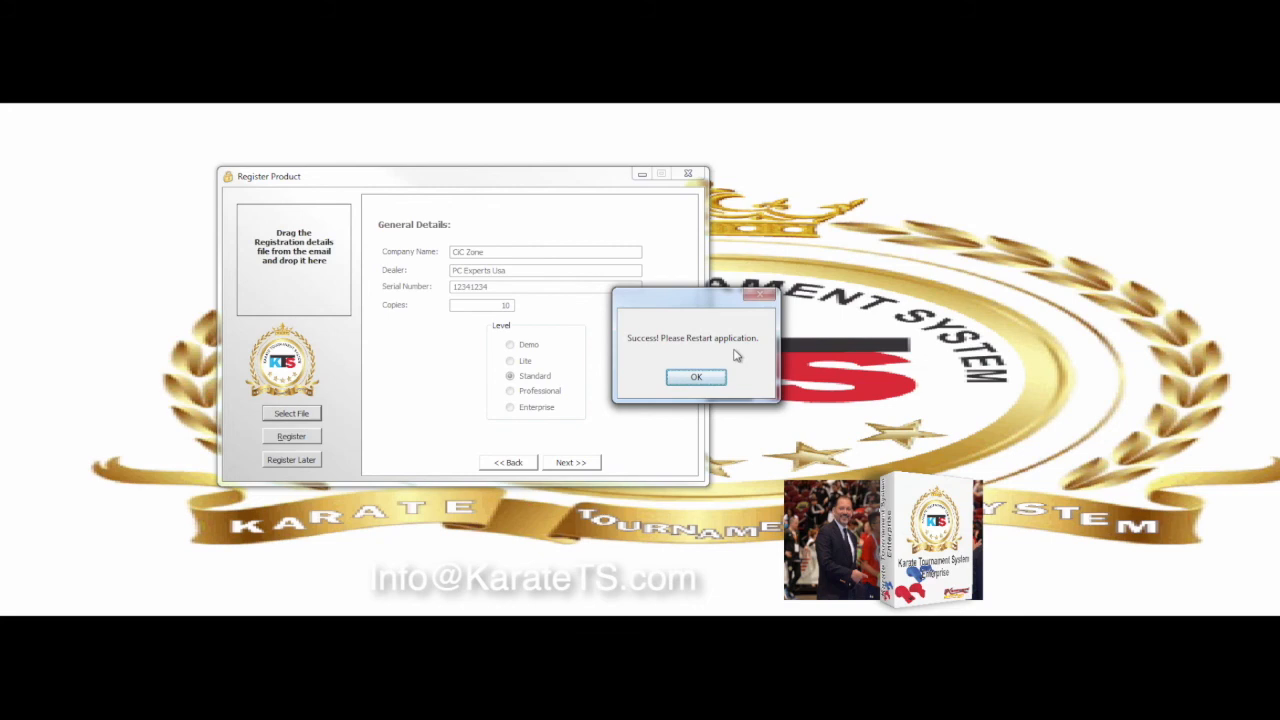
click(696, 376)
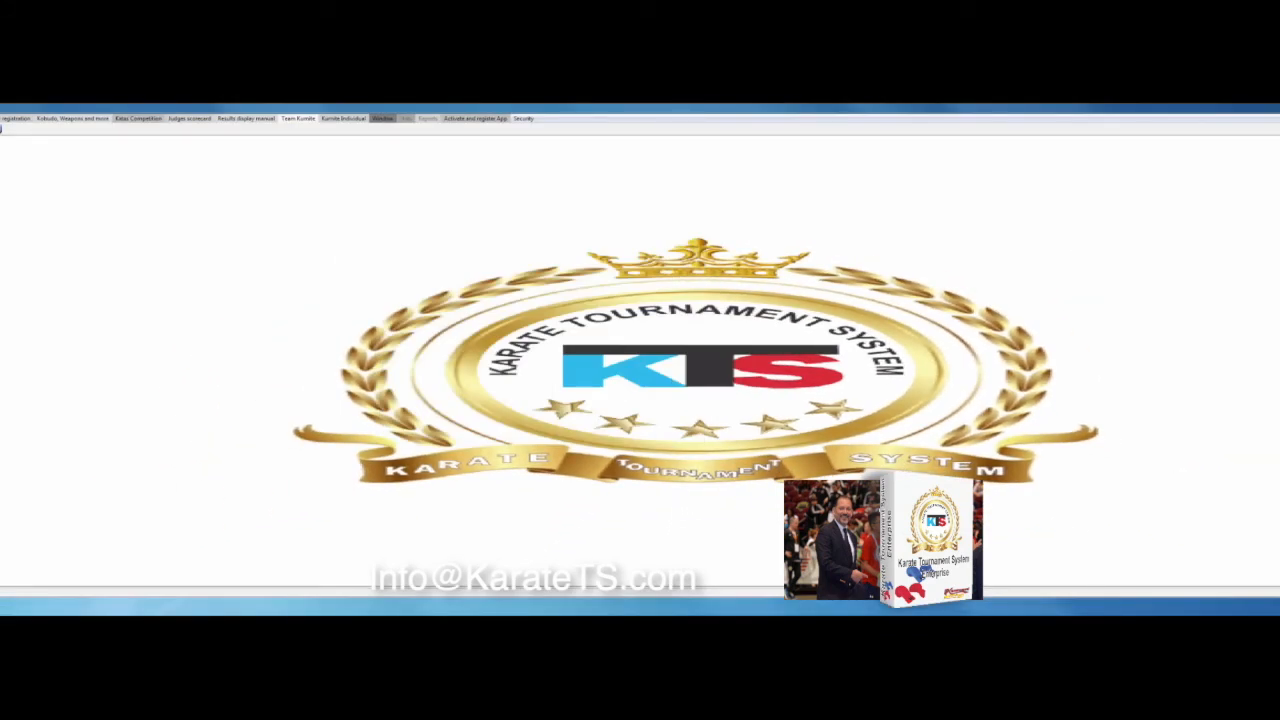
Restart Karate Tournament System from the desktop shortcut, log in again, then close it
key(alt+F4)
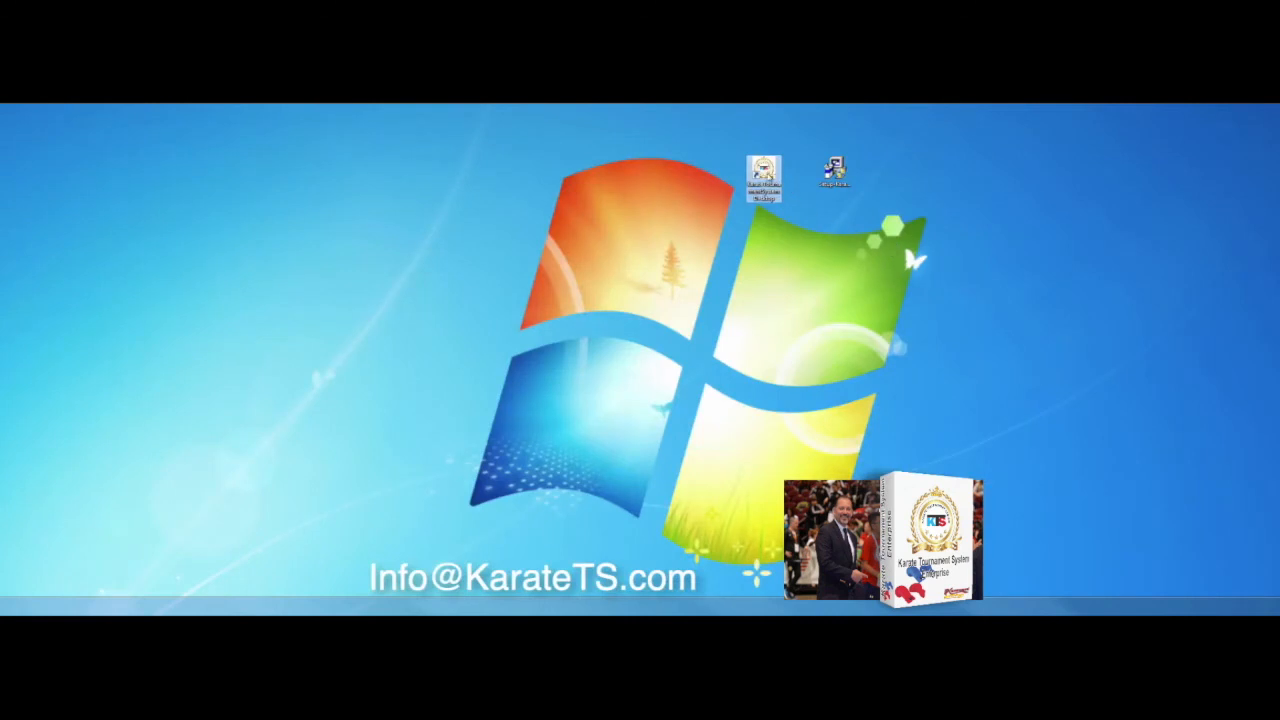
double_click(763, 176)
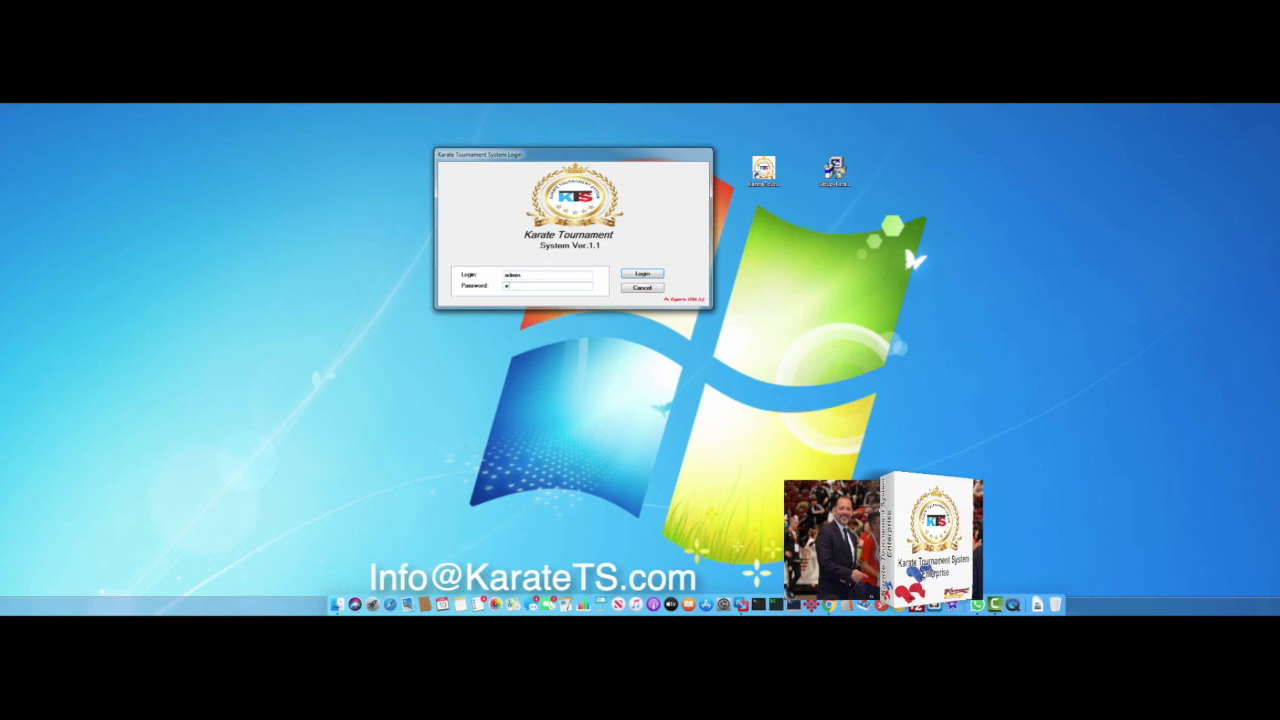
key(Return)
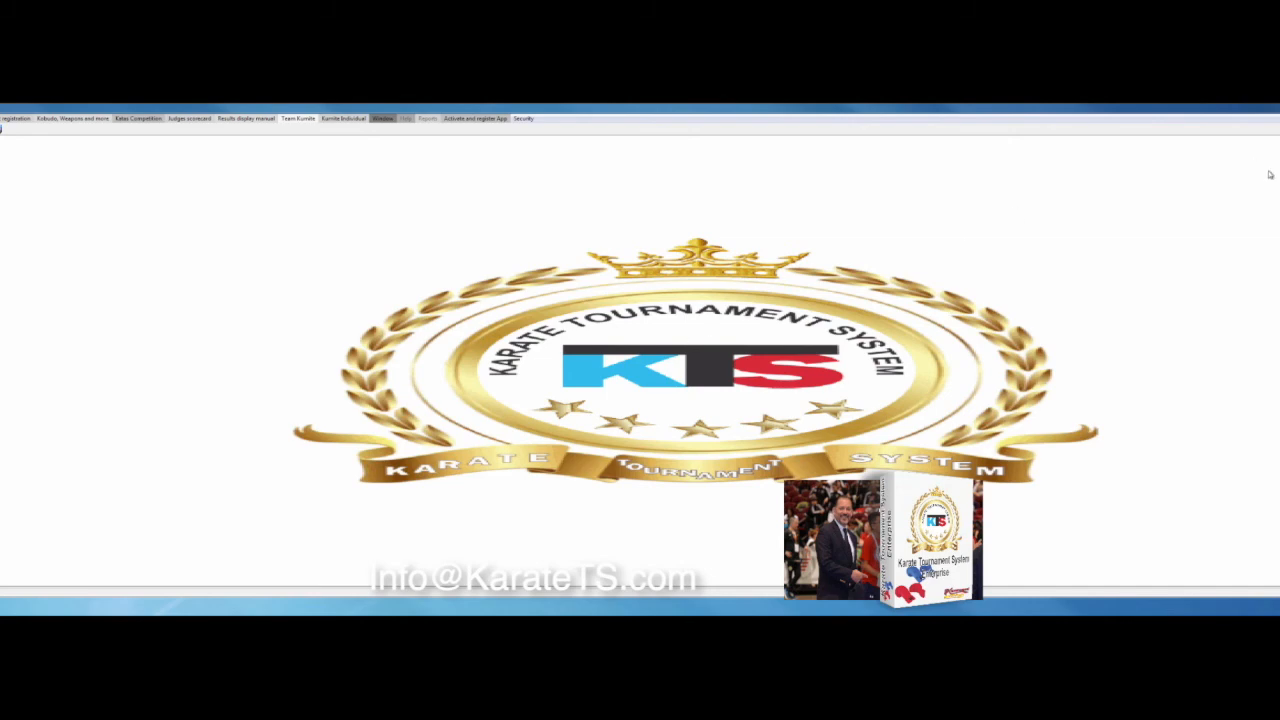
key(alt+F4)
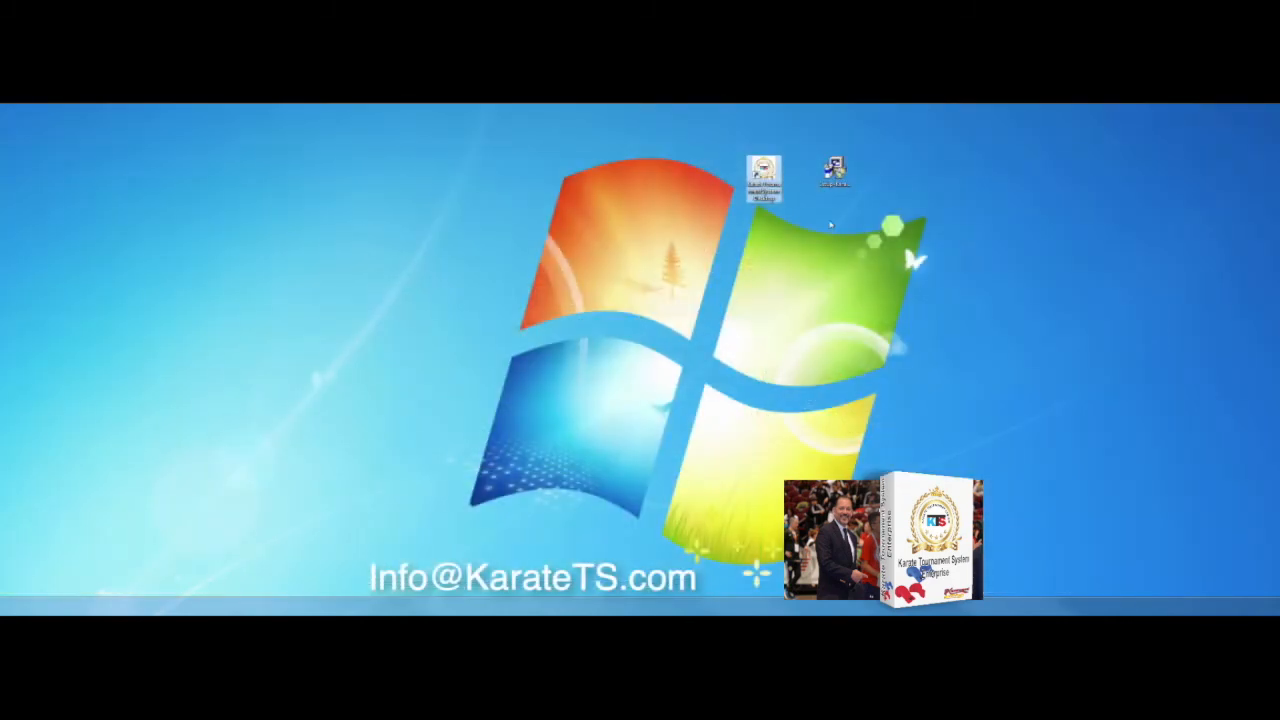